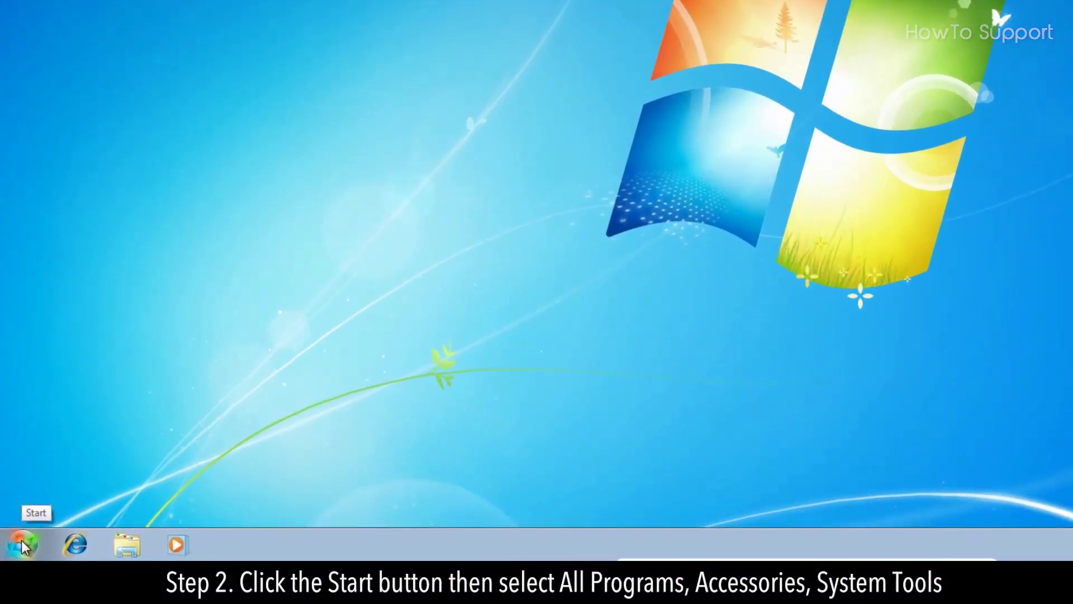
Launch System Restore from Start > All Programs > Accessories > System Tools.
{"action": "left_click", "coordinate": [24, 547]}
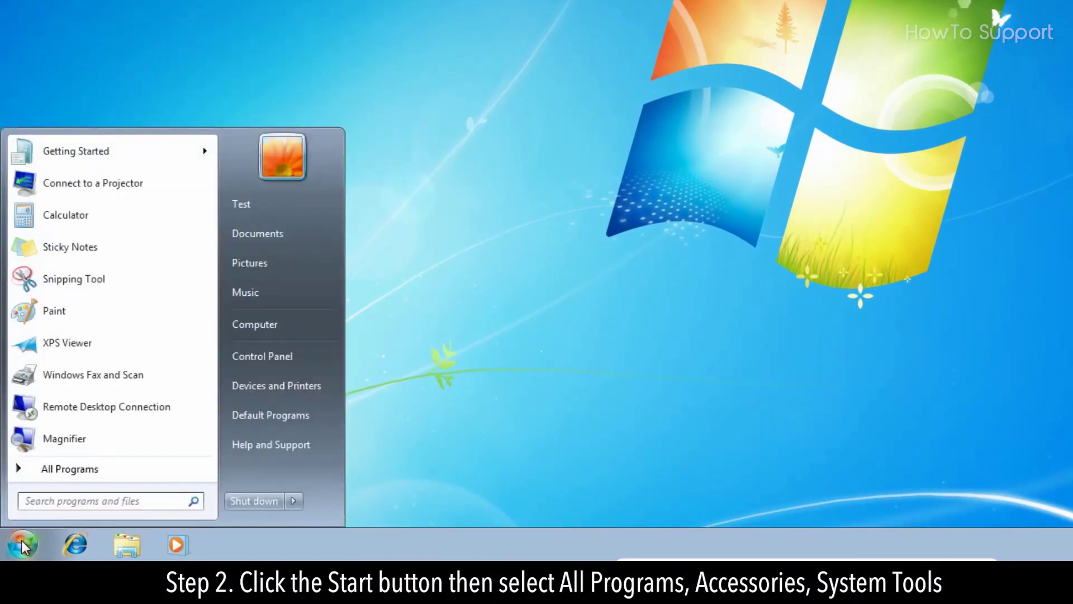
{"action": "left_click", "coordinate": [91, 469]}
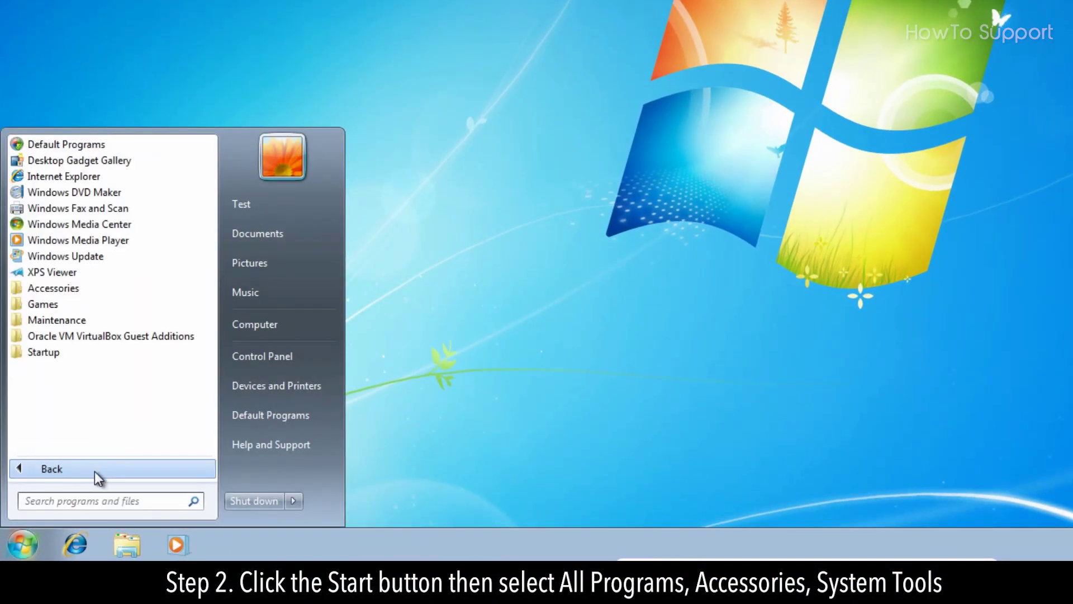
{"action": "left_click", "coordinate": [81, 289]}
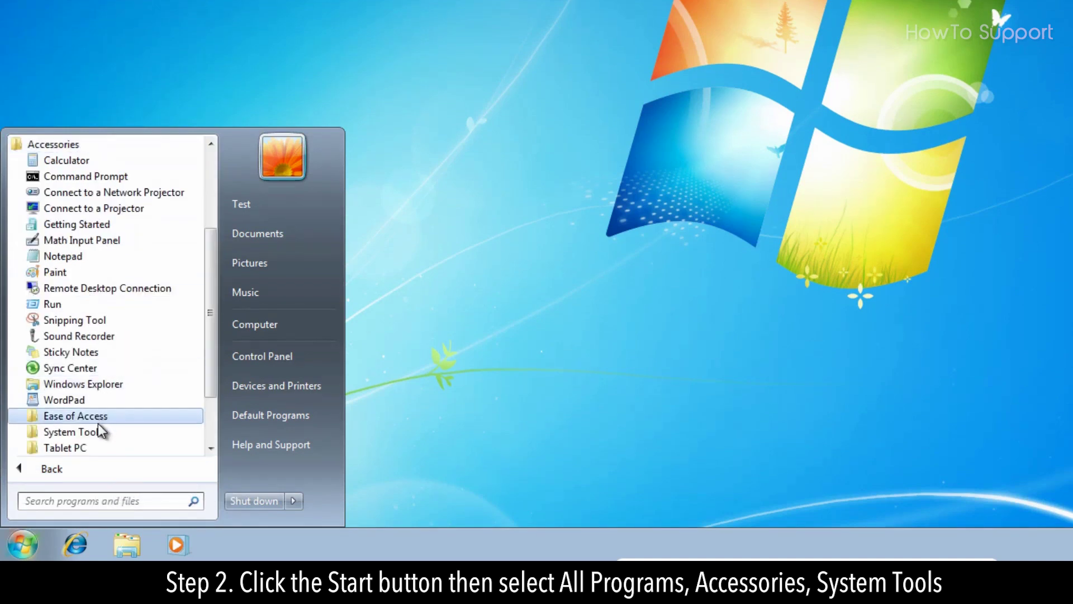
{"action": "left_click", "coordinate": [72, 432]}
{"action": "left_click", "coordinate": [93, 400]}
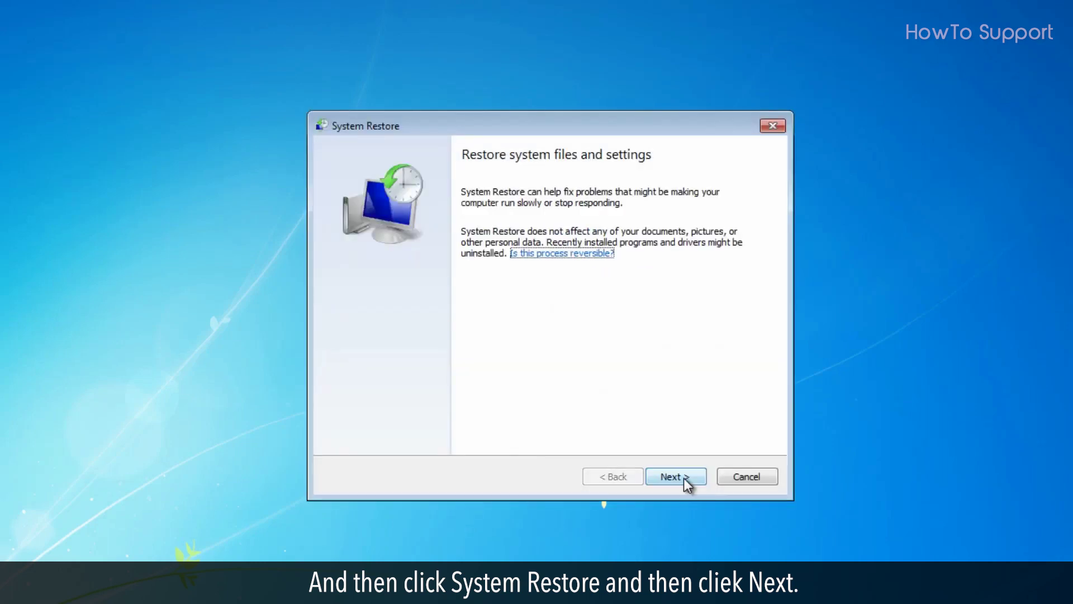
Restore to the top restore point (9/7/2018 1:59:17 PM) and confirm the warning.
{"action": "left_click", "coordinate": [684, 479]}
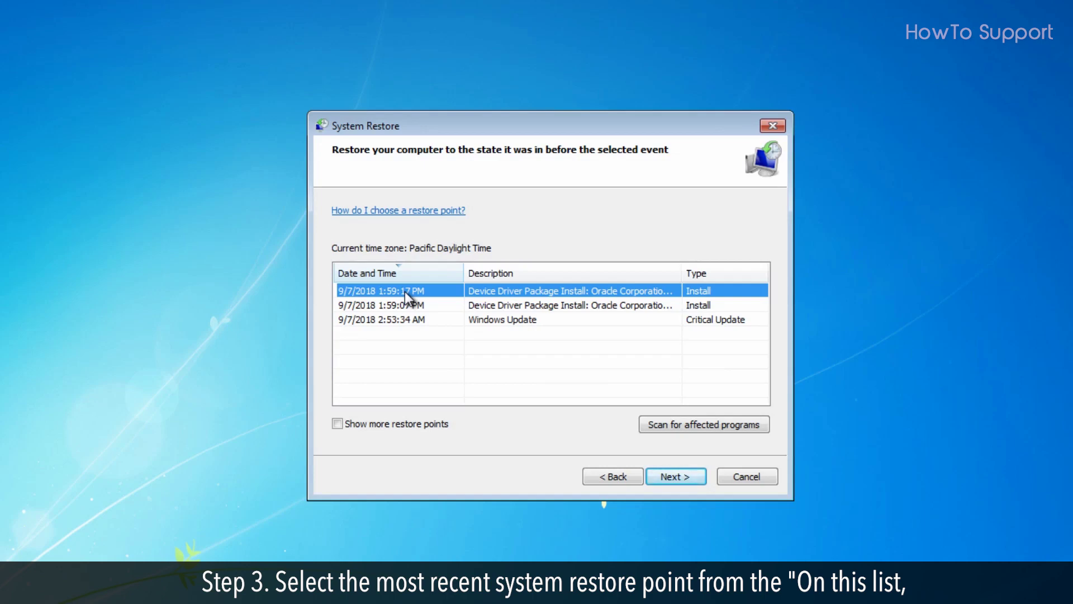
{"action": "left_click", "coordinate": [669, 481]}
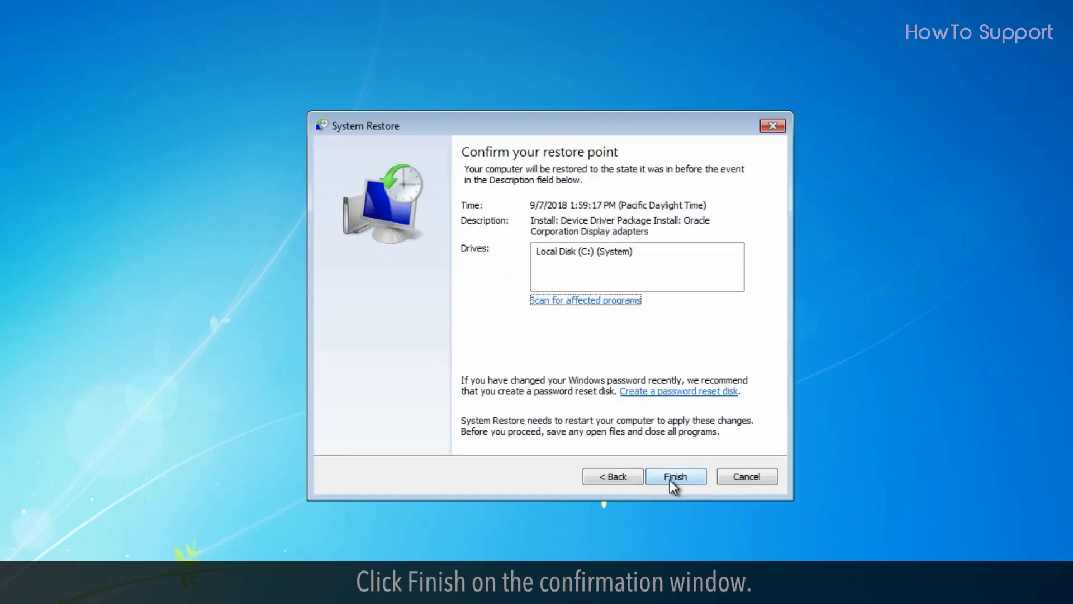
{"action": "left_click", "coordinate": [671, 480]}
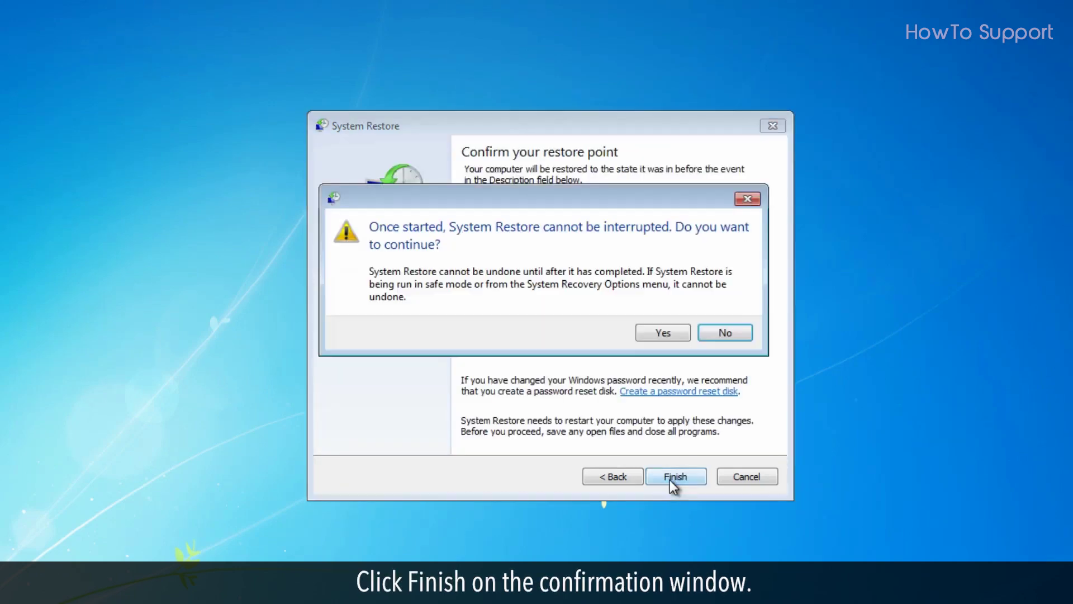
{"action": "left_click", "coordinate": [681, 347]}
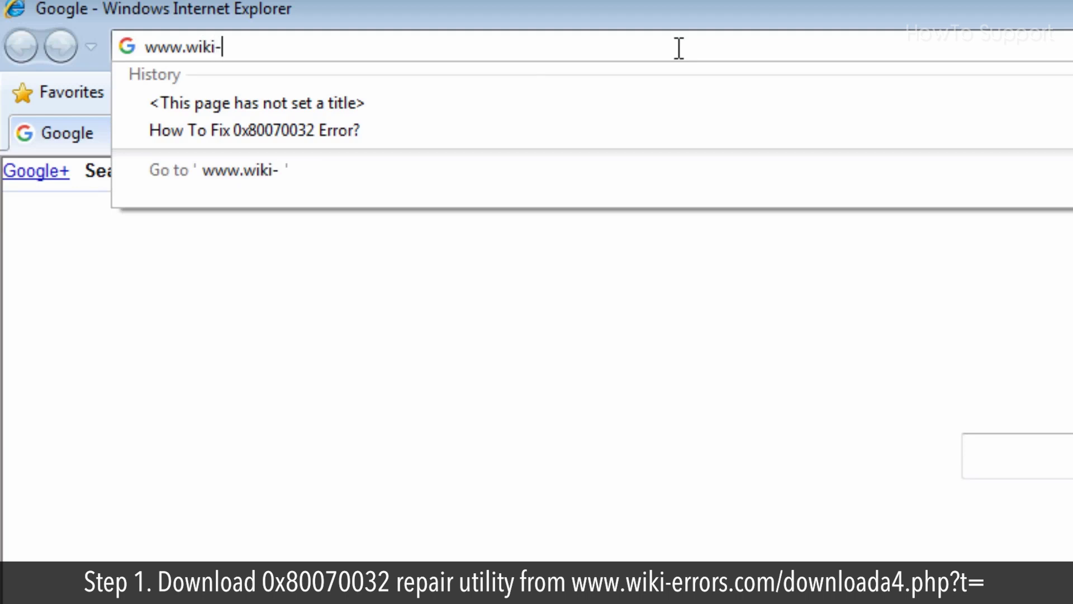
{"action": "type", "text": "r"}
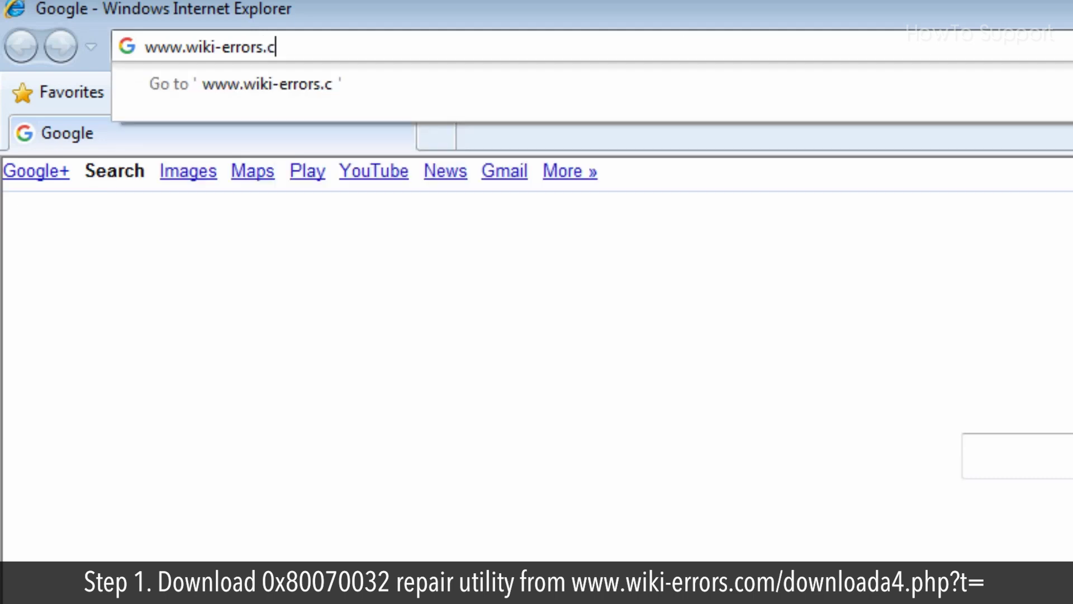
{"action": "type", "text": "d"}
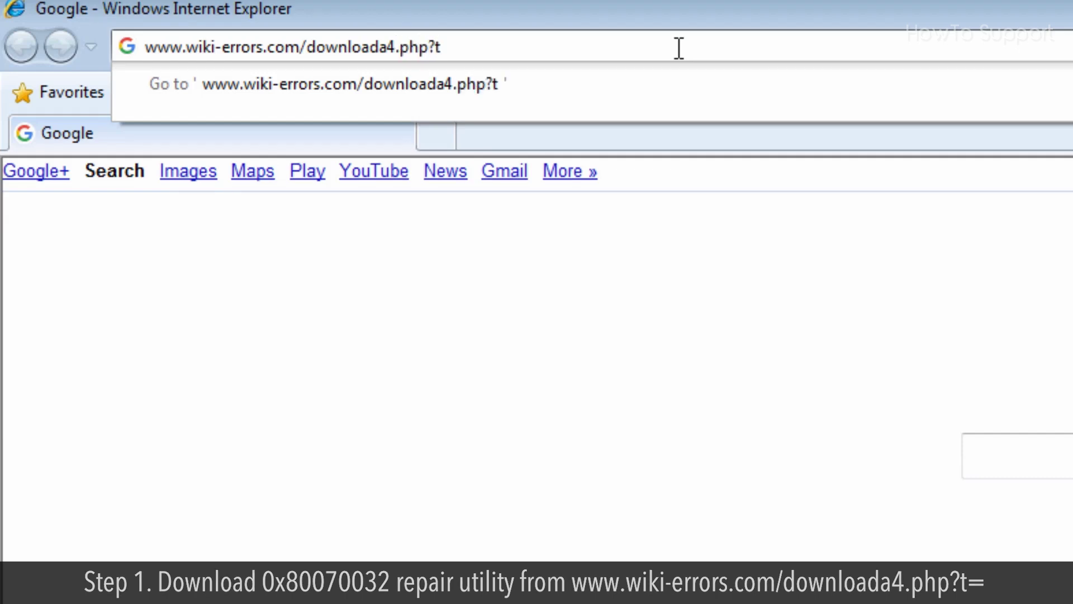
{"action": "type", "text": "="}
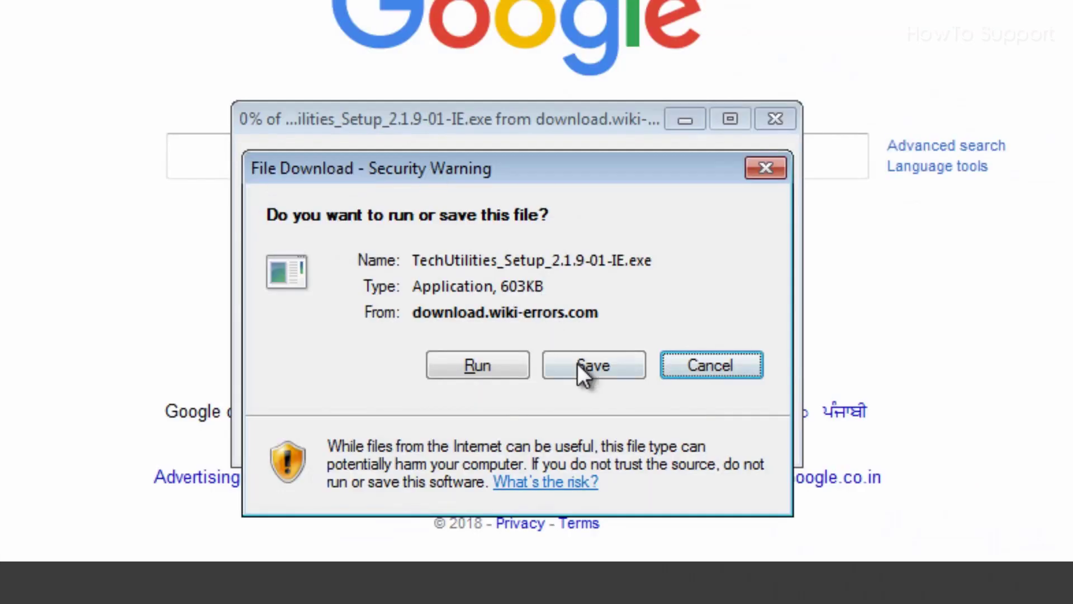
Save the TechUtilities setup file to the Desktop.
{"action": "left_click", "coordinate": [578, 363]}
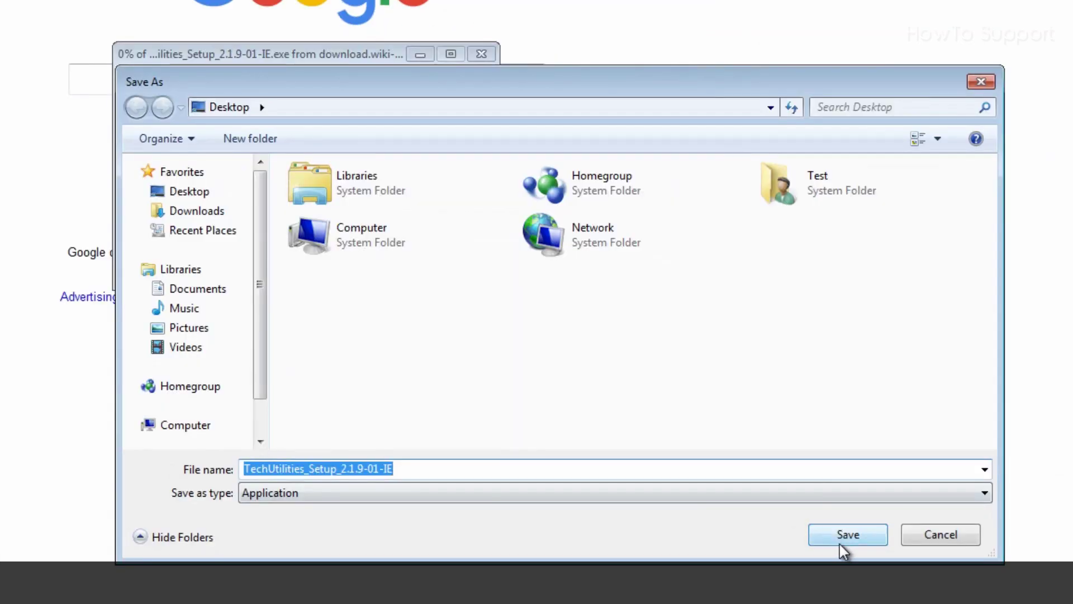
{"action": "left_click", "coordinate": [839, 540]}
Run the TechUtilities installer from the desktop, approve UAC, accept the license, and finish setup.
{"action": "double_click", "coordinate": [49, 127]}
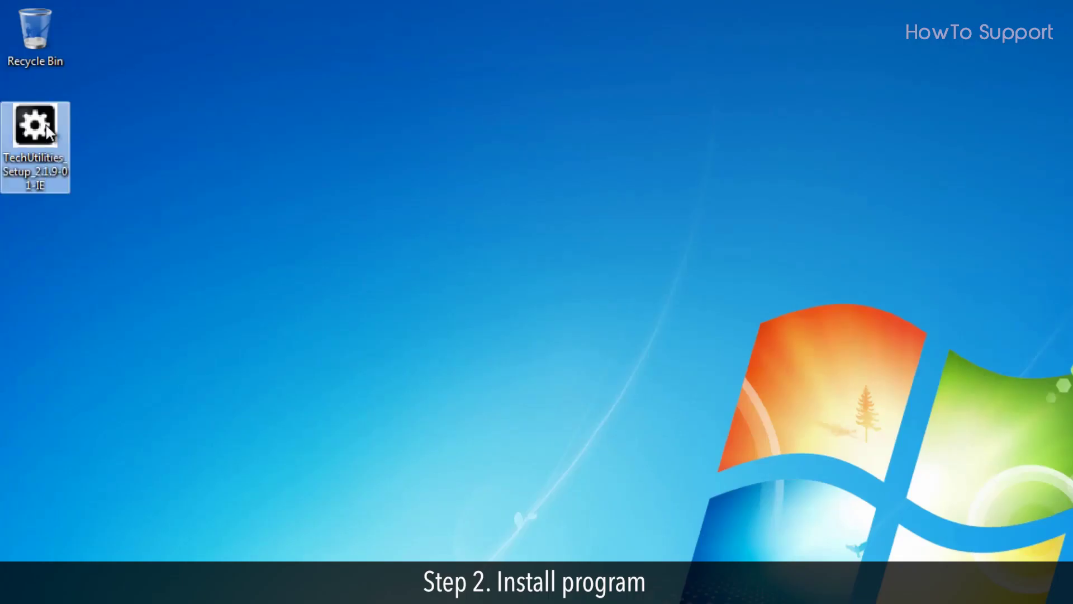
{"action": "left_click", "coordinate": [916, 510]}
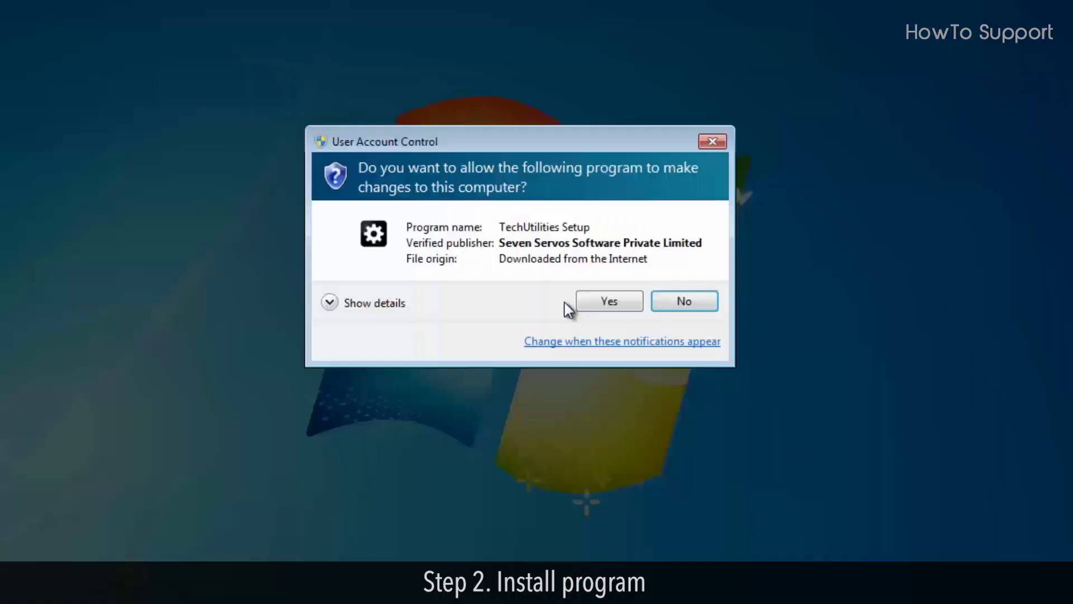
{"action": "left_click", "coordinate": [604, 302]}
{"action": "left_click", "coordinate": [712, 432]}
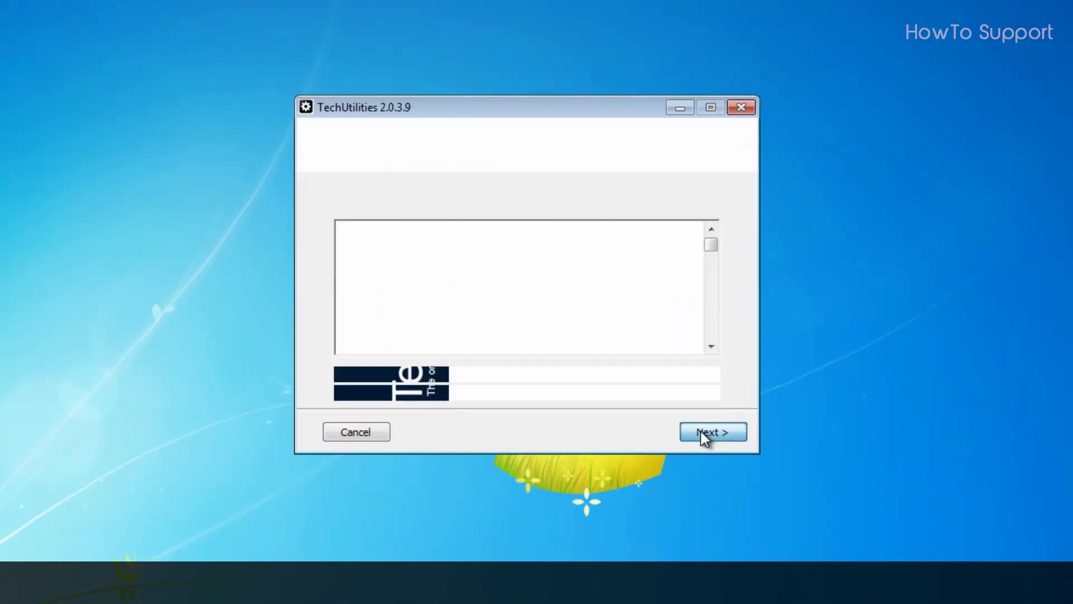
{"action": "left_click", "coordinate": [712, 432]}
{"action": "left_click", "coordinate": [702, 468]}
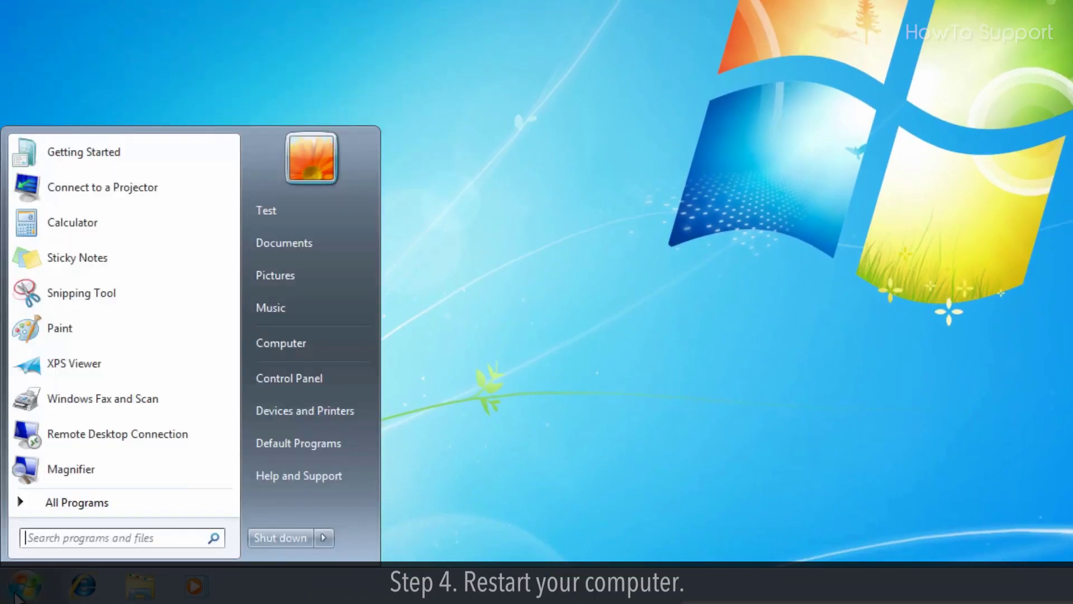
Open the Shut down arrow menu to reveal the Restart option.
{"action": "left_click", "coordinate": [324, 537]}
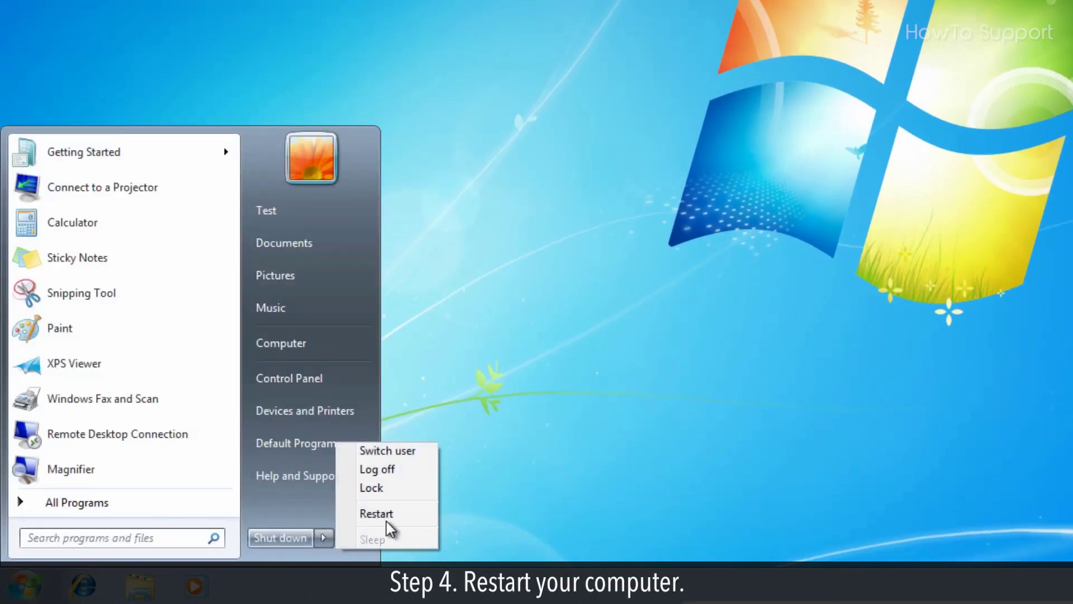